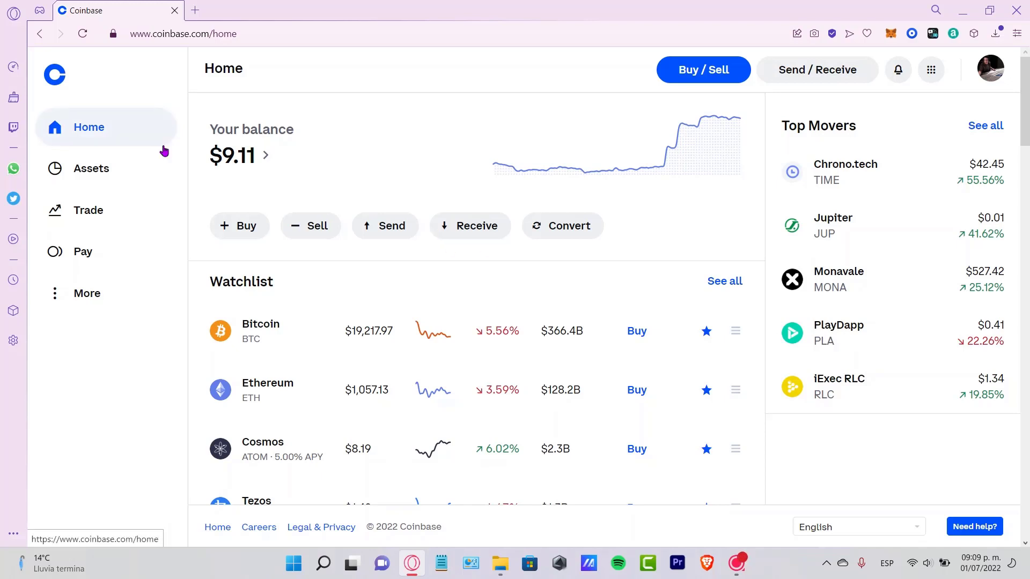
Open Settings from the profile avatar and toggle the recommended-actions email option back off
click(992, 71)
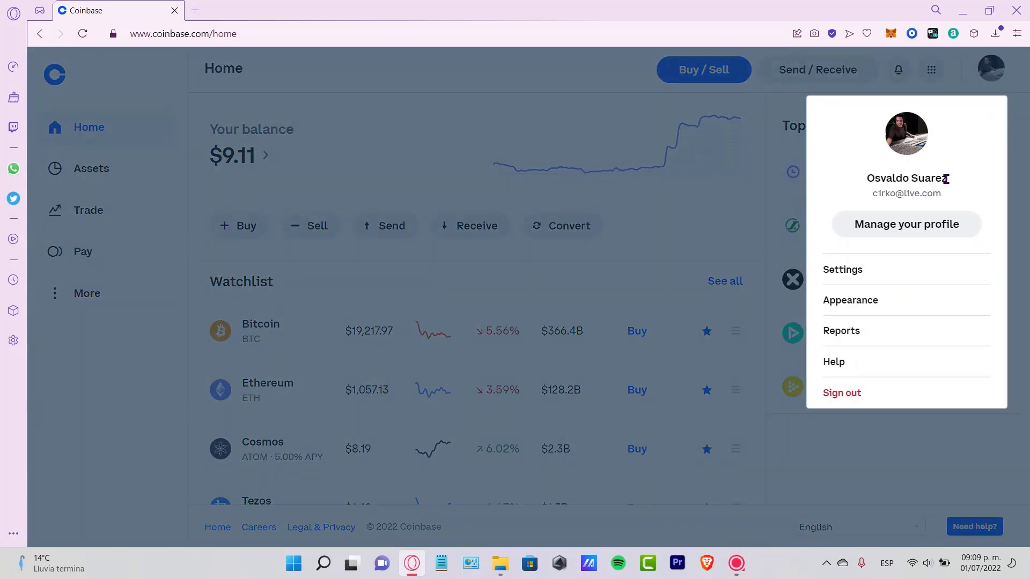
click(857, 269)
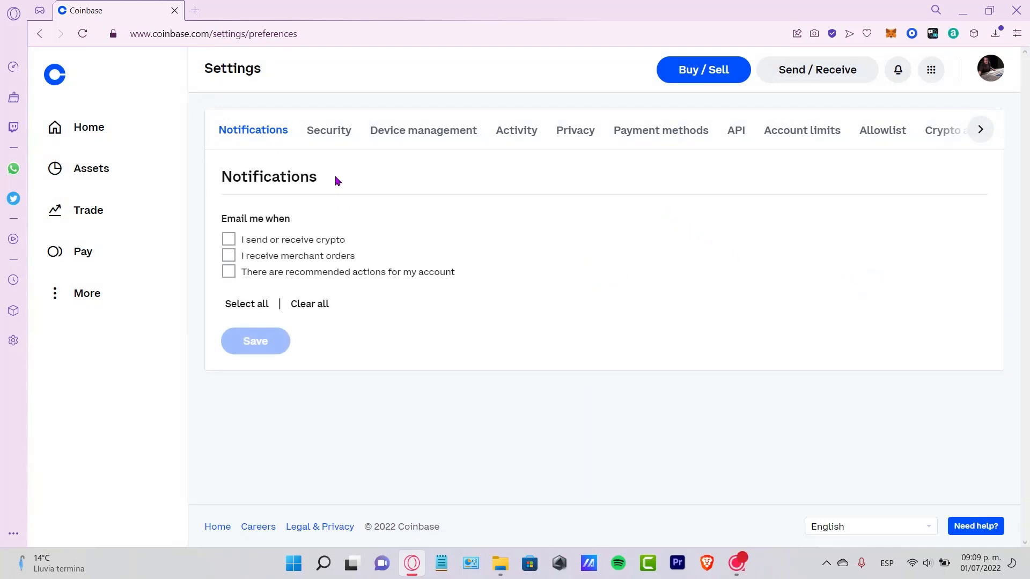
drag(338, 178, 221, 176)
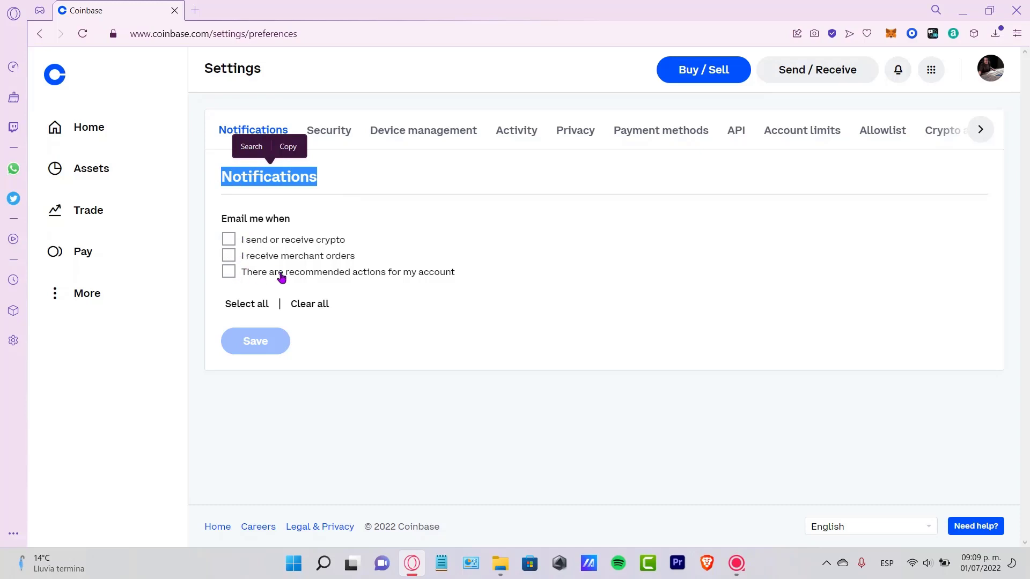
click(513, 280)
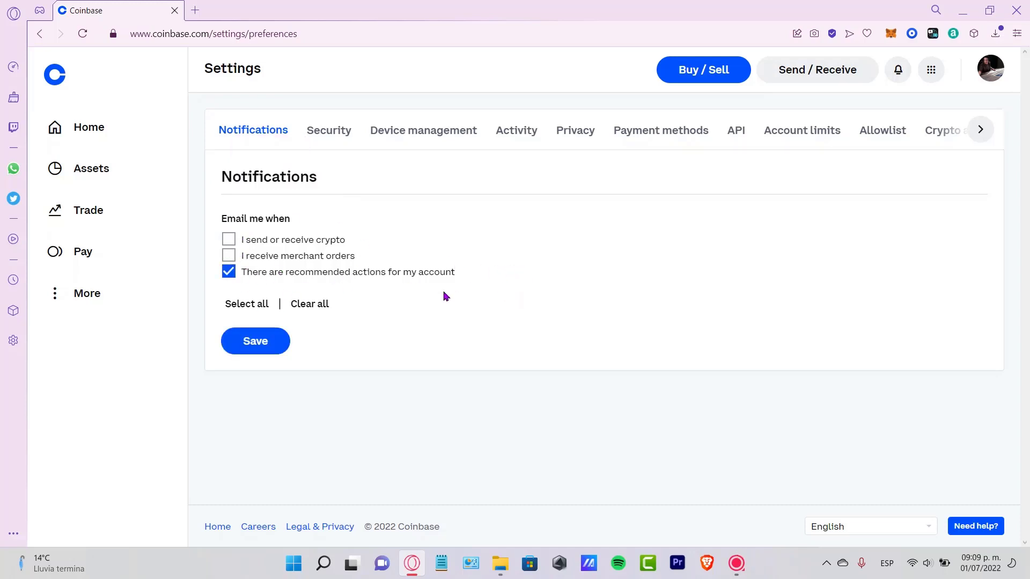
click(266, 274)
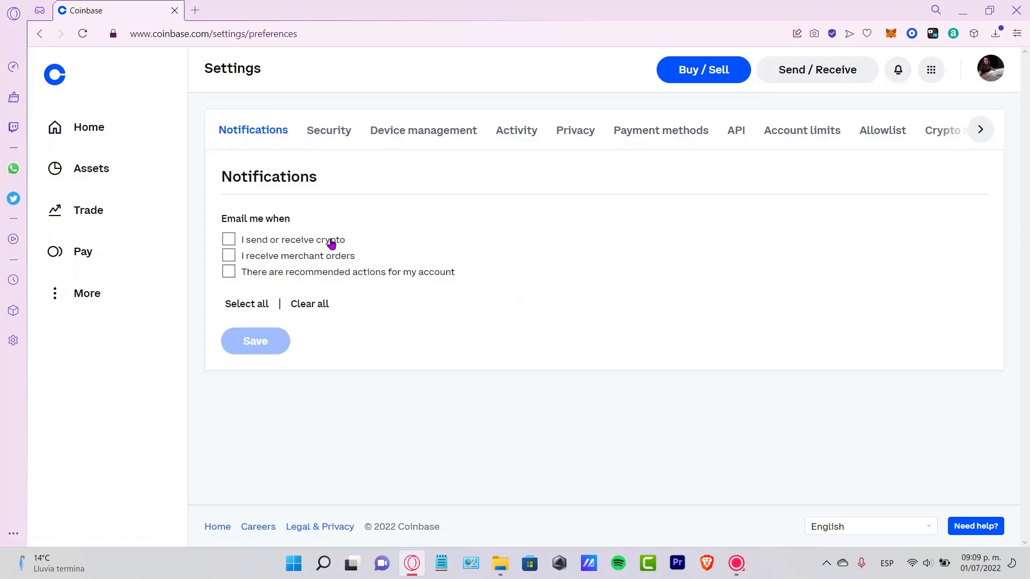
Open the Security tab and review the password reminder and Authenticator 2-step method
click(327, 130)
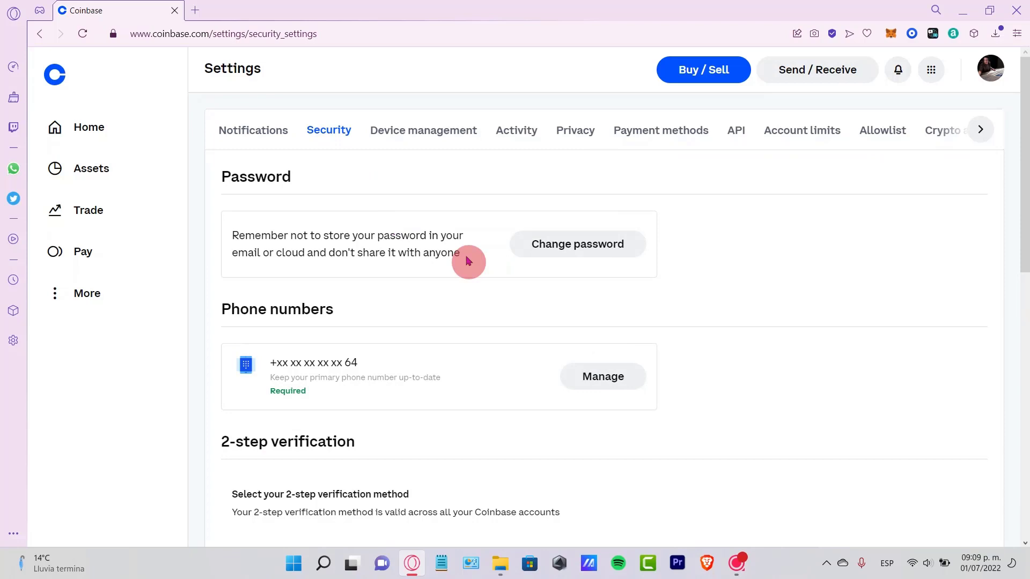
drag(470, 260, 229, 223)
click(681, 231)
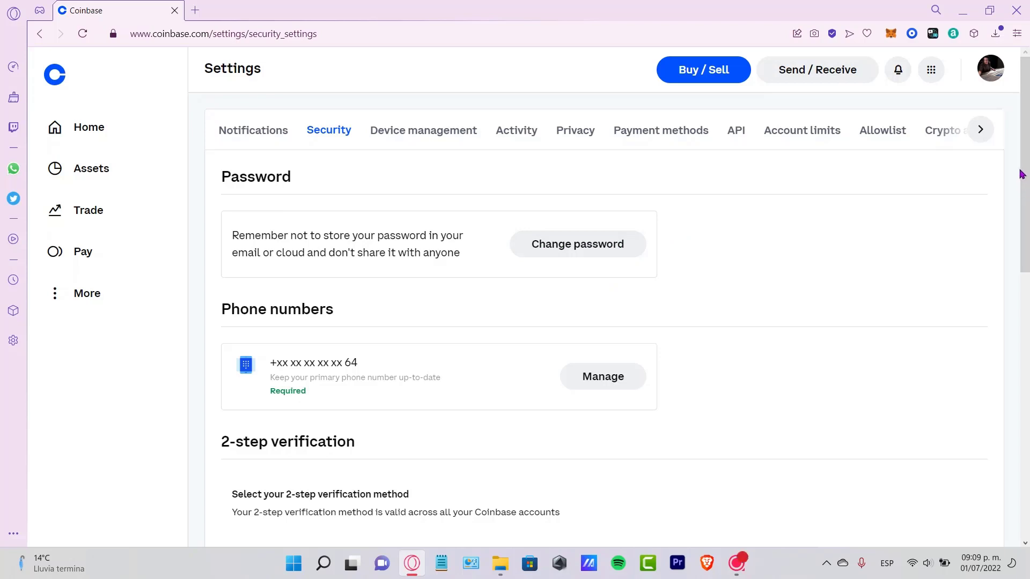
drag(1025, 166, 1024, 254)
scroll(732, 263, down, 3)
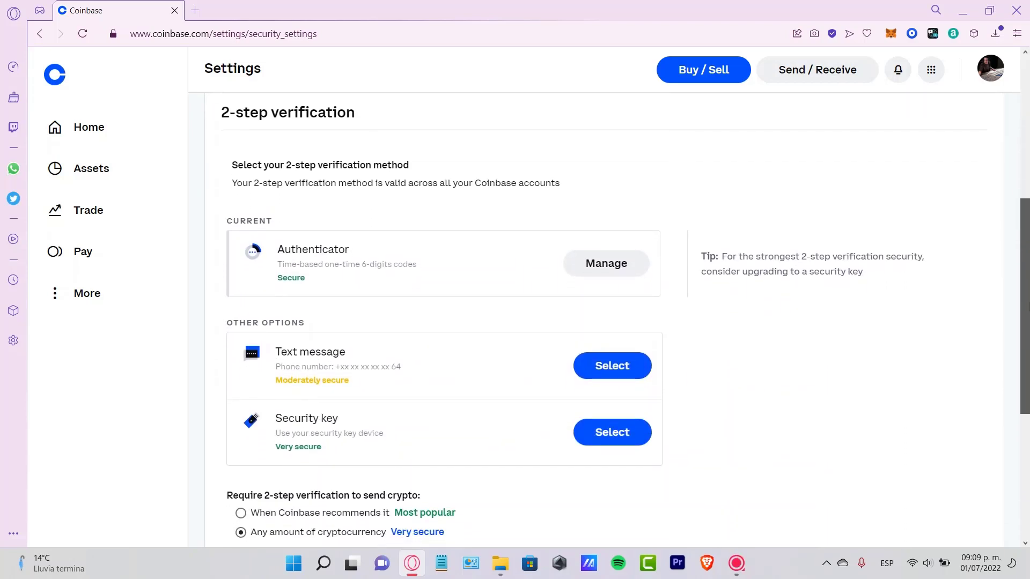
drag(278, 230, 358, 239)
click(421, 252)
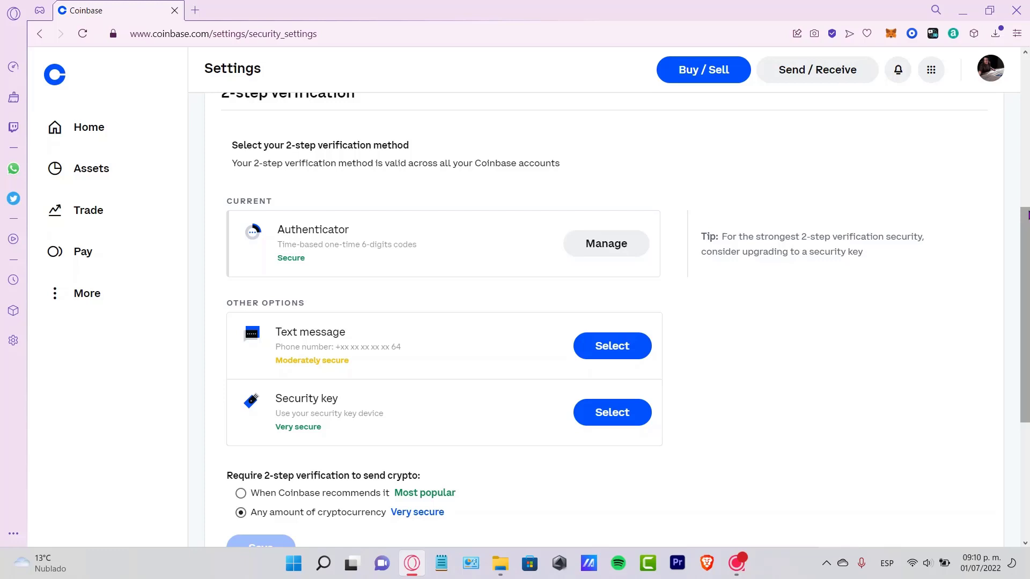
Review the Text message and Security key verification options, then return to the top
scroll(984, 239, down, 1)
drag(374, 262, 270, 259)
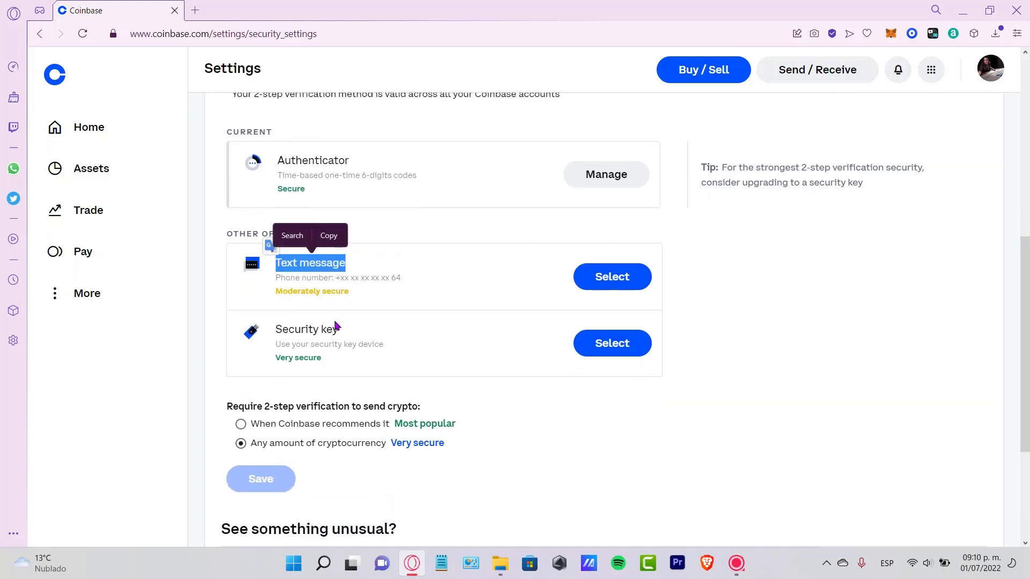
drag(339, 329, 277, 328)
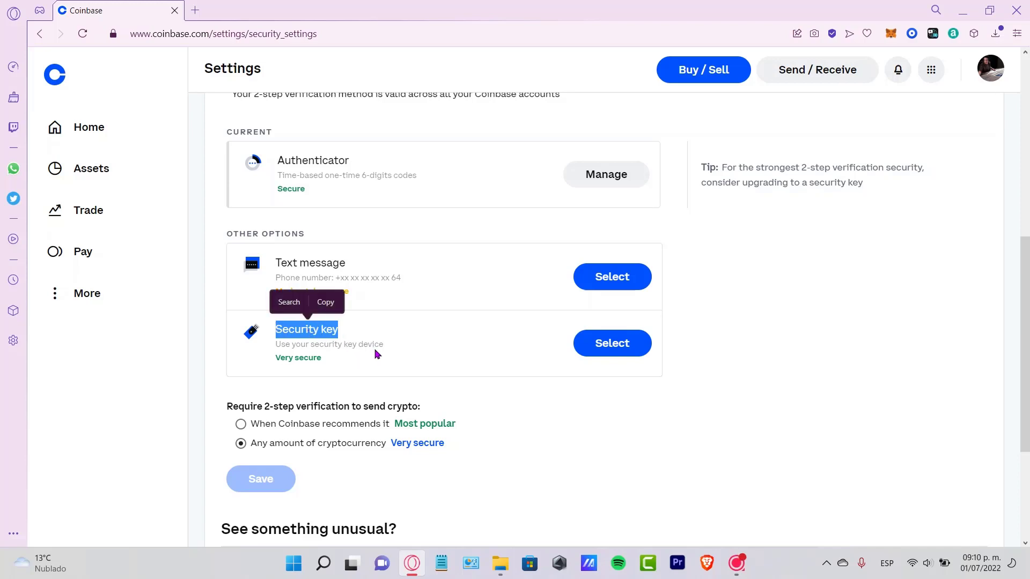
scroll(375, 354, down, 3)
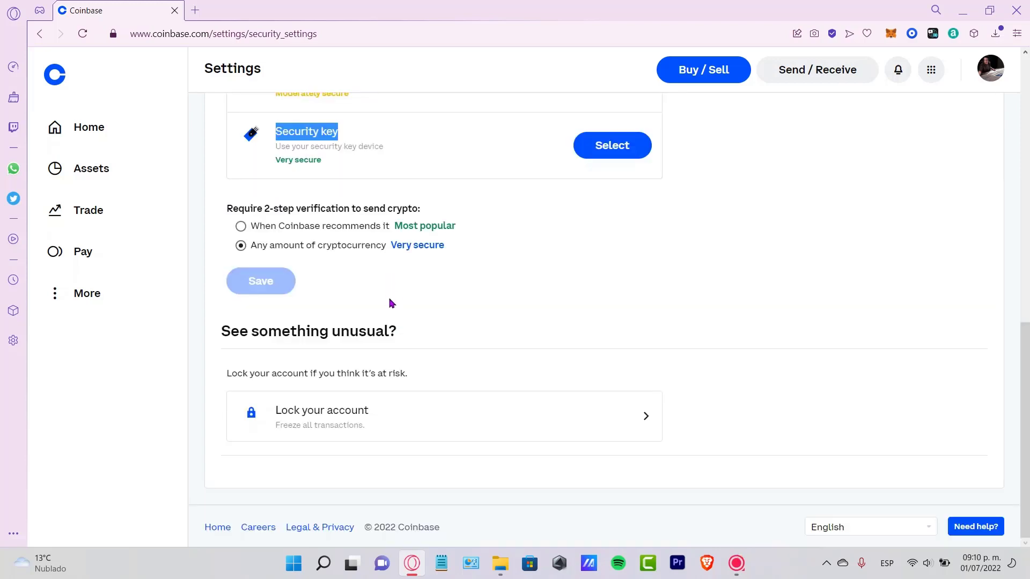
drag(268, 331, 407, 338)
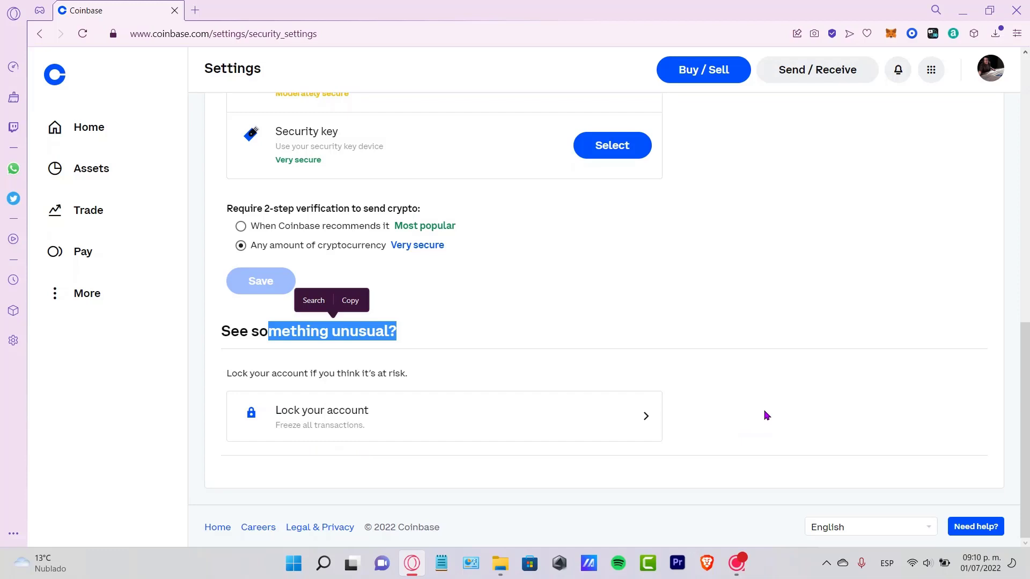
click(770, 422)
scroll(771, 424, up, 10)
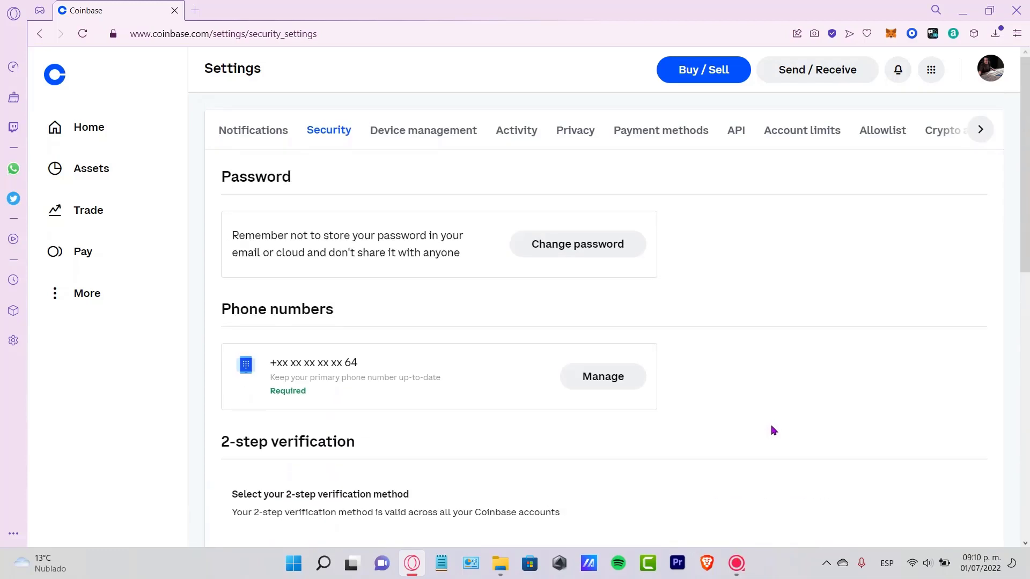
Open Device management and review the two trusted Desktop devices
click(476, 137)
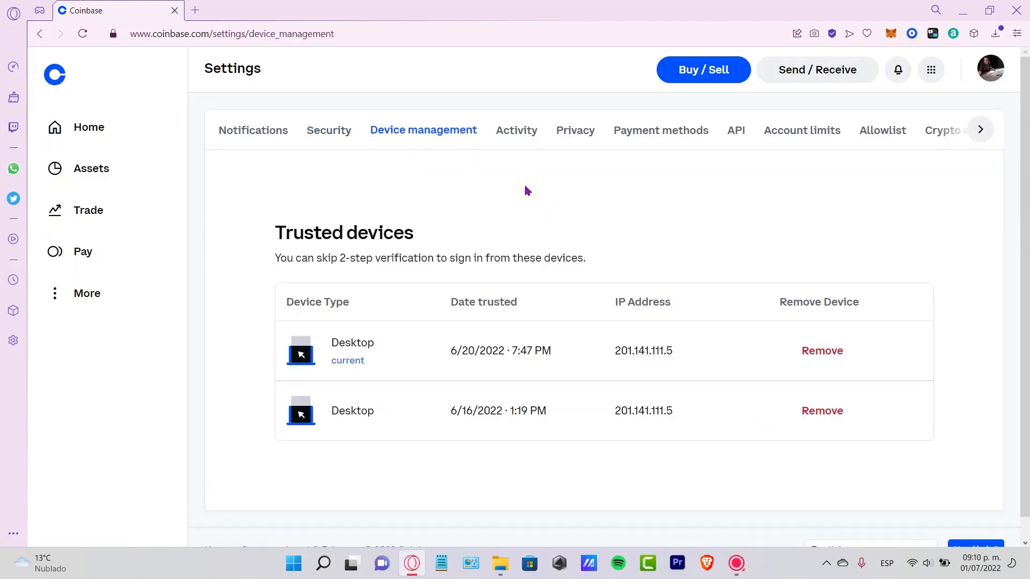
drag(305, 231, 447, 234)
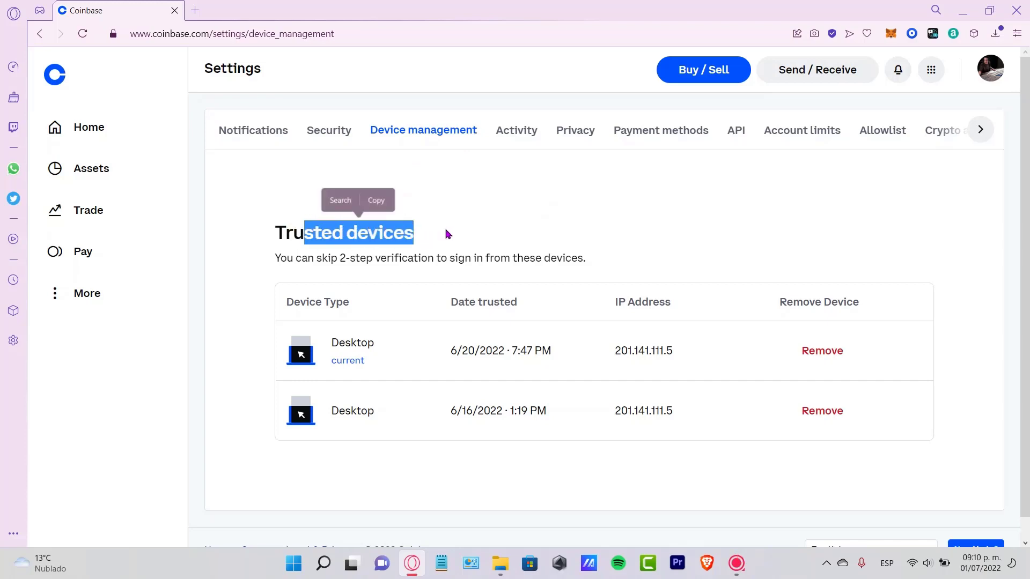
click(451, 234)
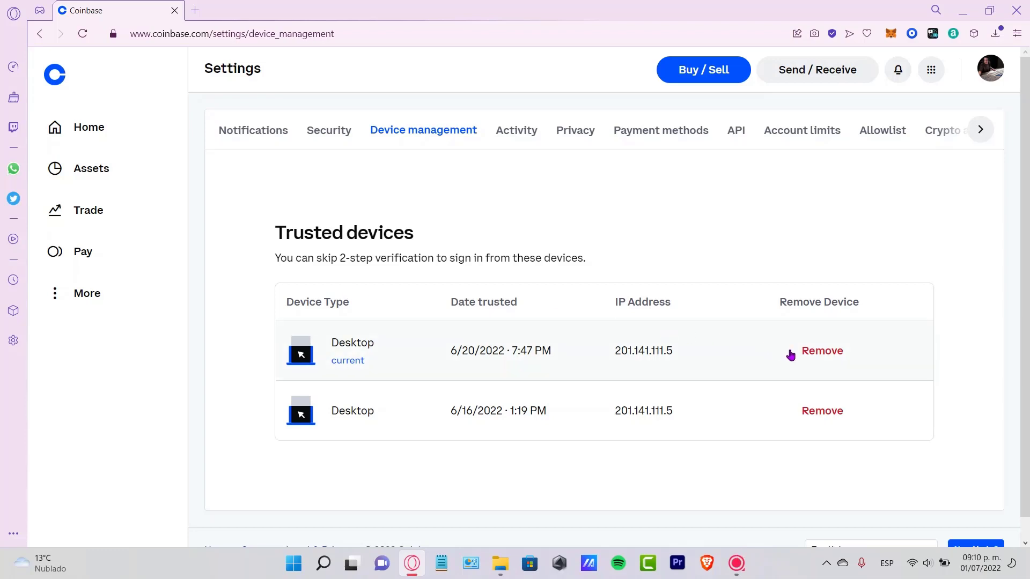
scroll(841, 385, down, 1)
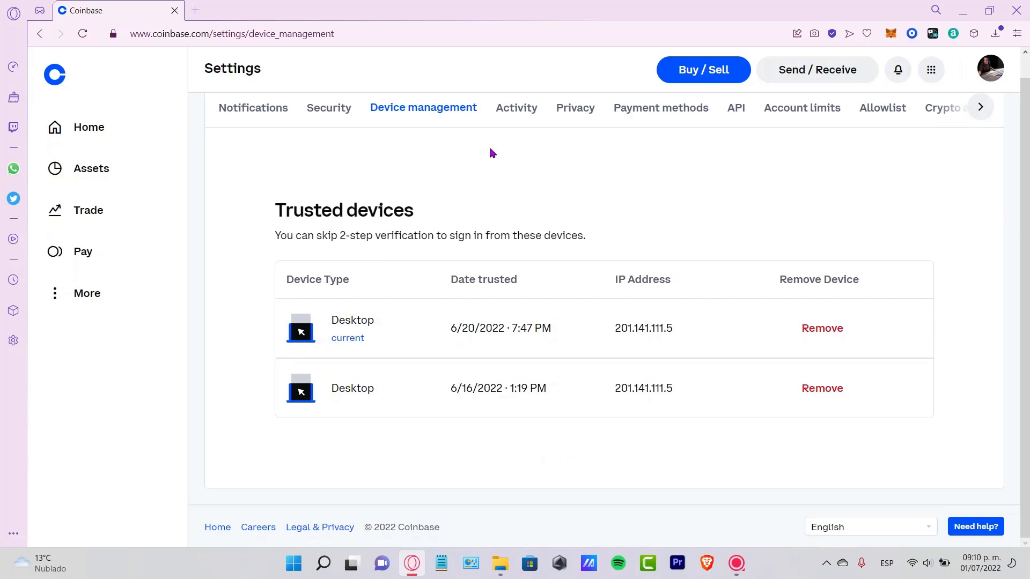
Scroll through Activity's Third-Party Applications and Active Sessions, then switch to Privacy
click(526, 110)
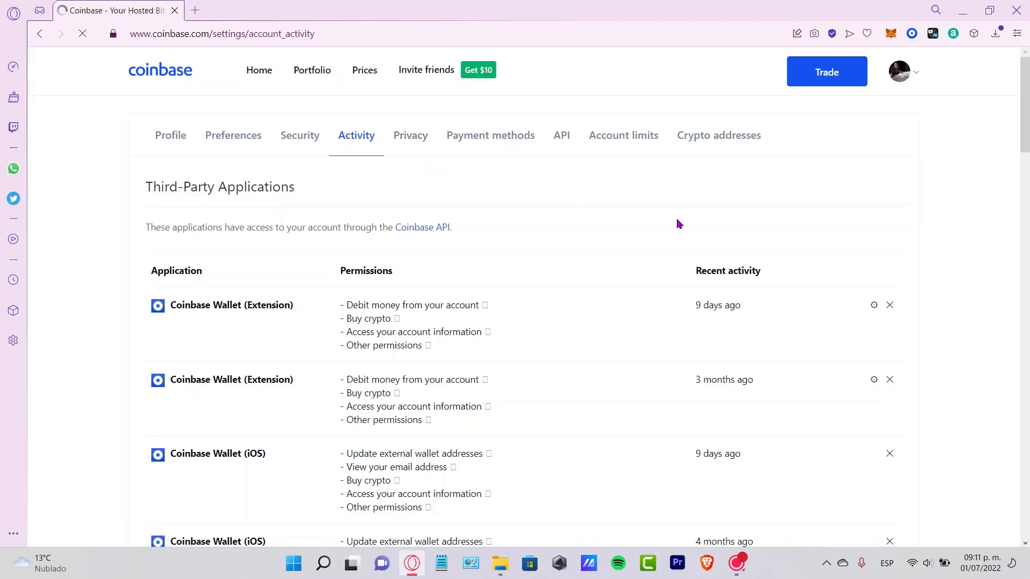
scroll(1025, 124, down, 3)
scroll(1025, 129, down, 4)
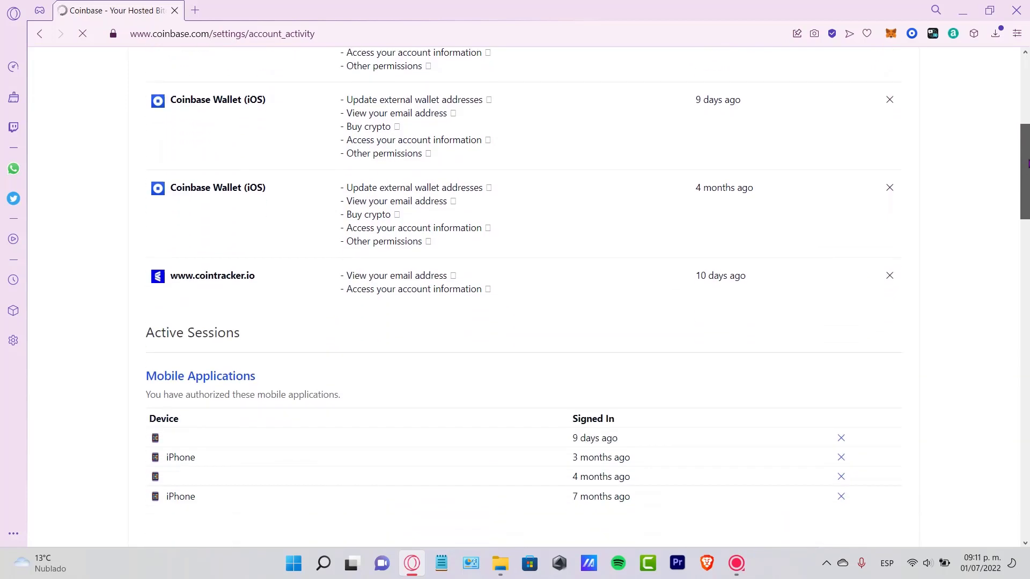
scroll(805, 208, up, 2)
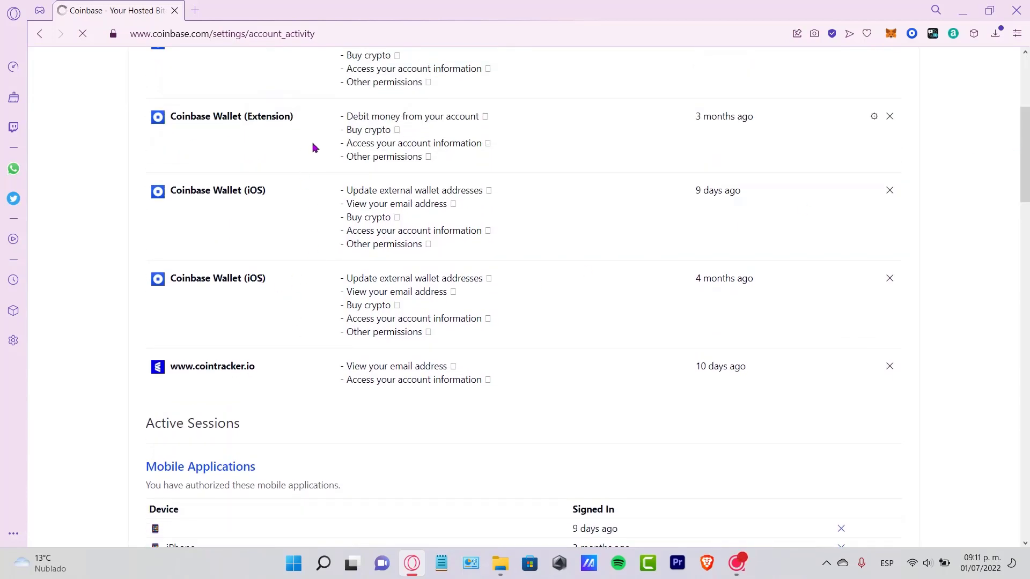
scroll(558, 206, up, 3)
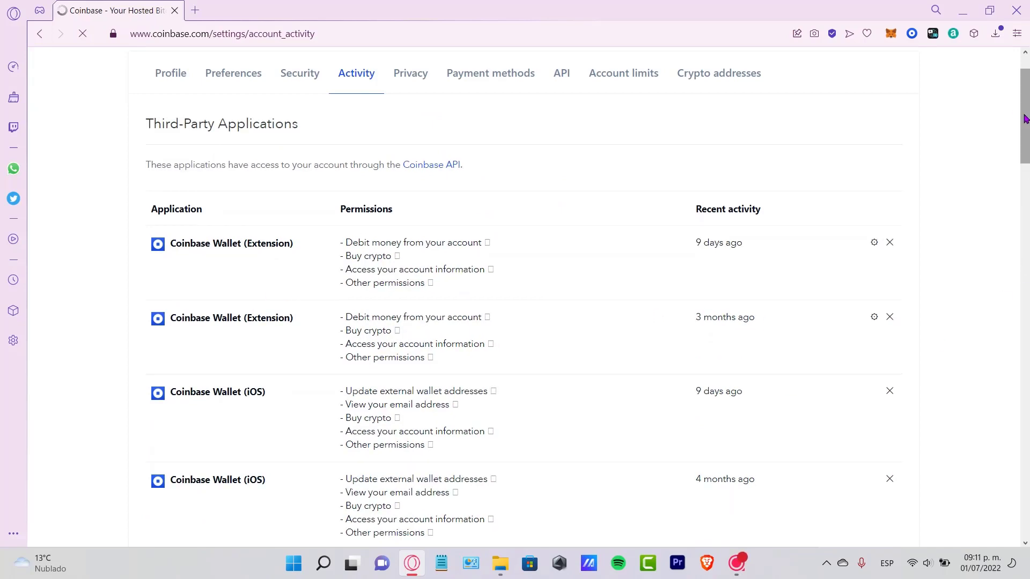
scroll(1024, 119, up, 2)
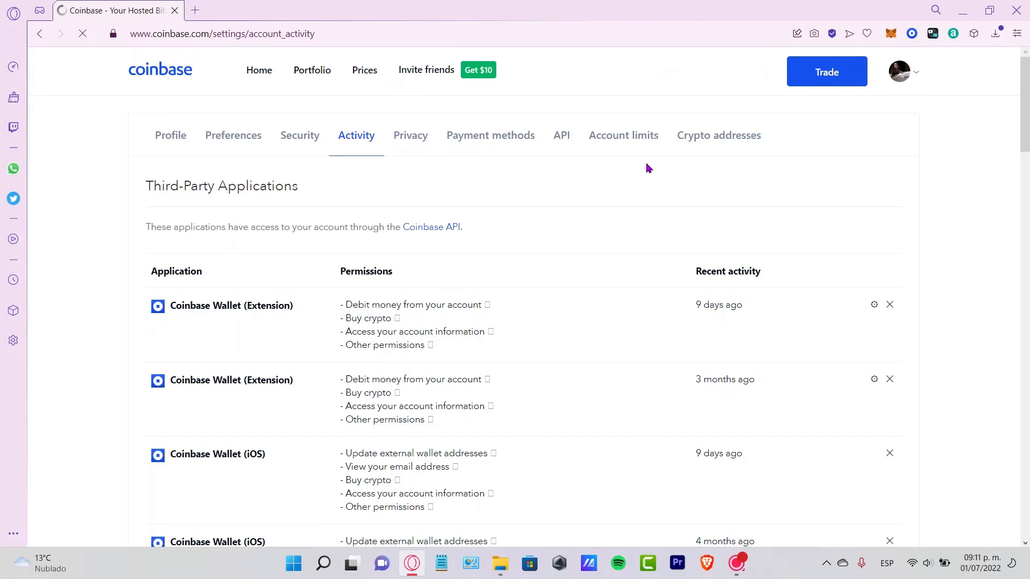
click(425, 151)
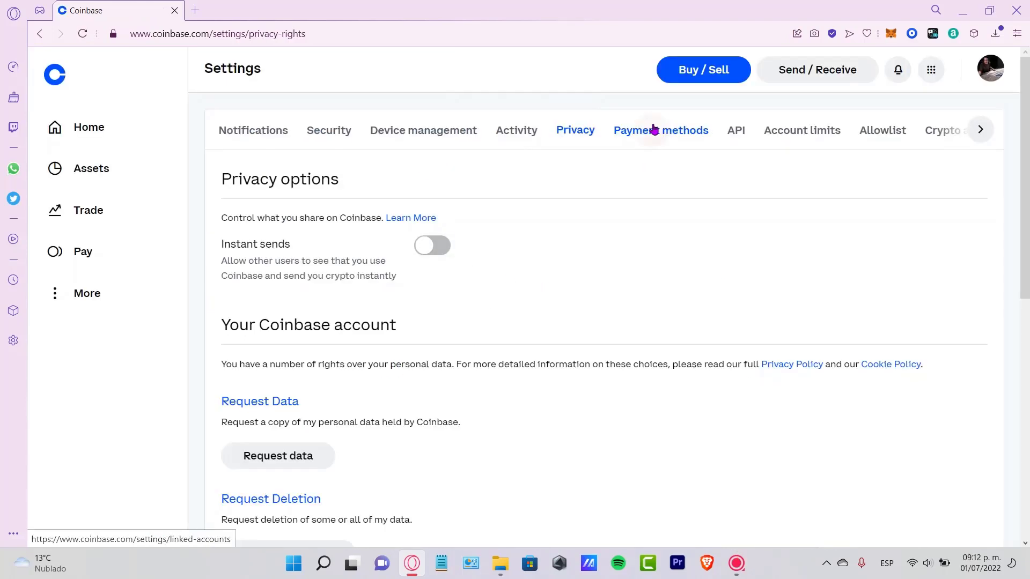
Show Payment methods with the linked Visa credit card and REMITLY account
click(654, 131)
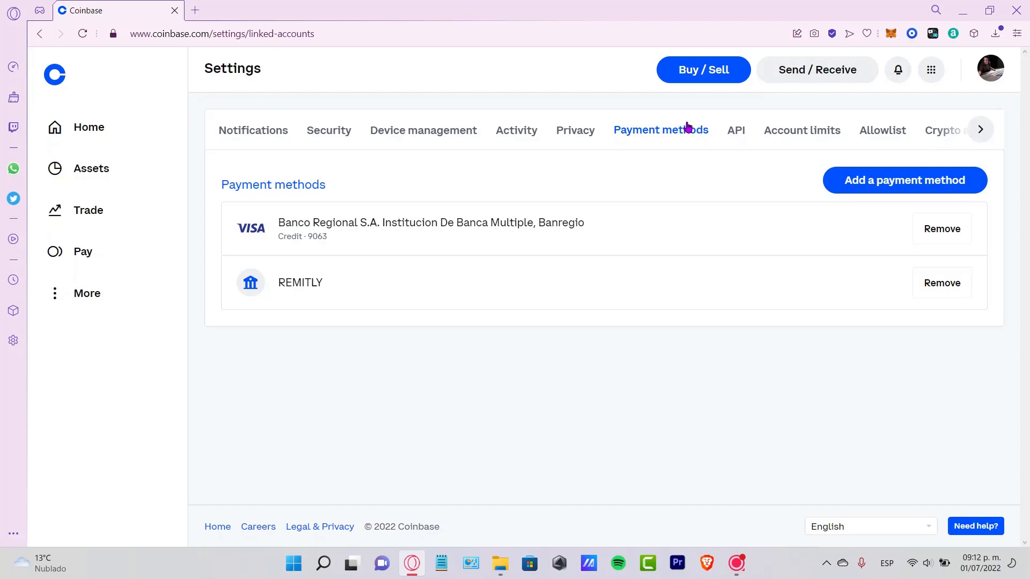
Open Account limits and review the Level 1 verification entry
click(739, 130)
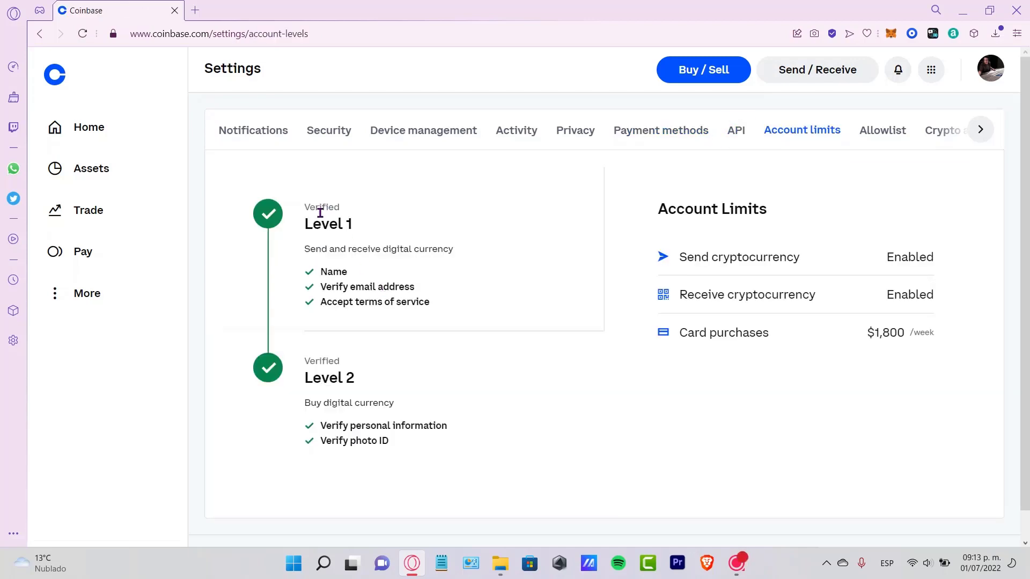
drag(306, 223, 367, 225)
click(367, 241)
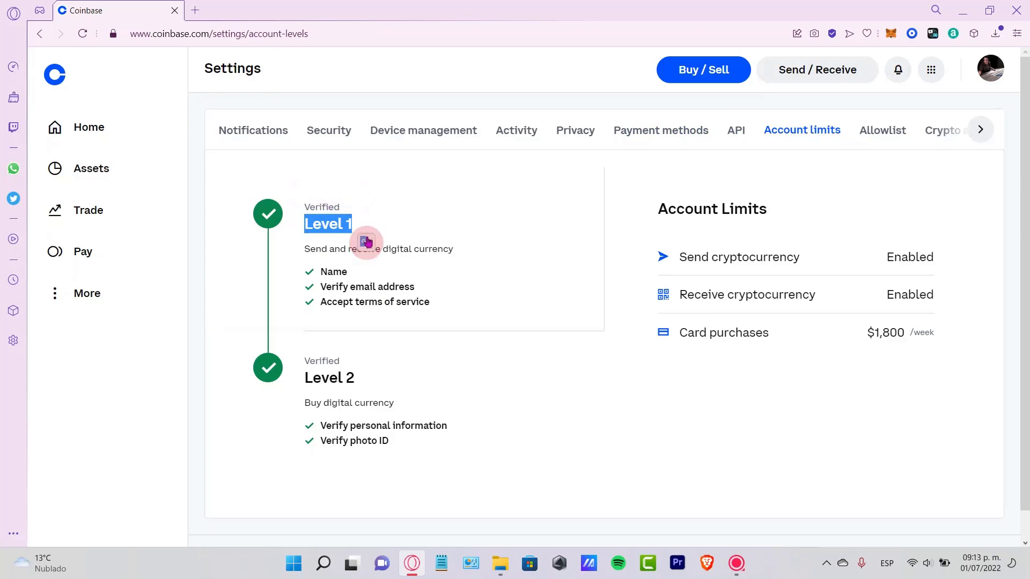
click(457, 242)
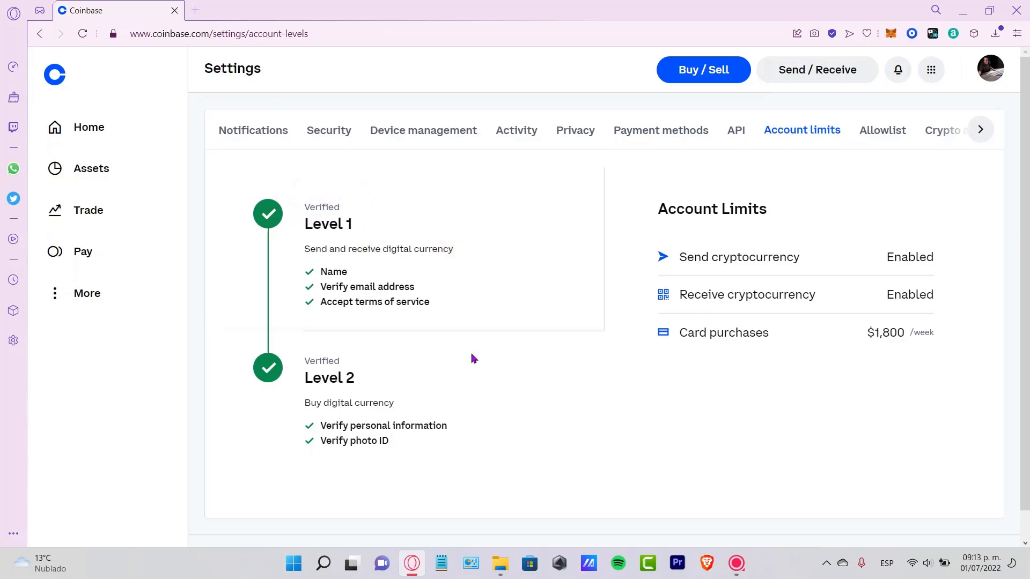
Review Level 2's verified status and its personal information and photo ID requirements
click(391, 403)
drag(391, 403, 290, 409)
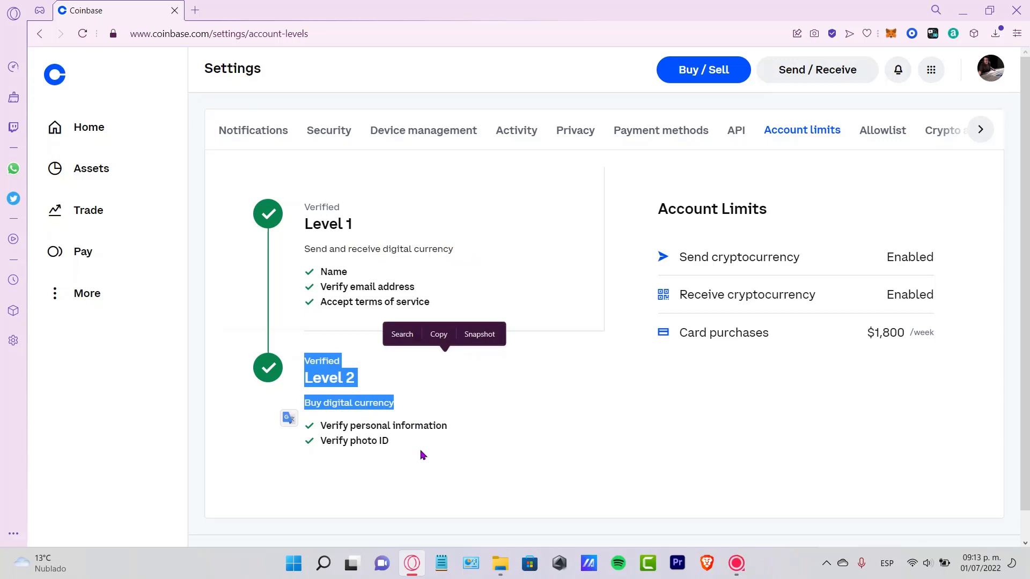
drag(448, 428, 320, 429)
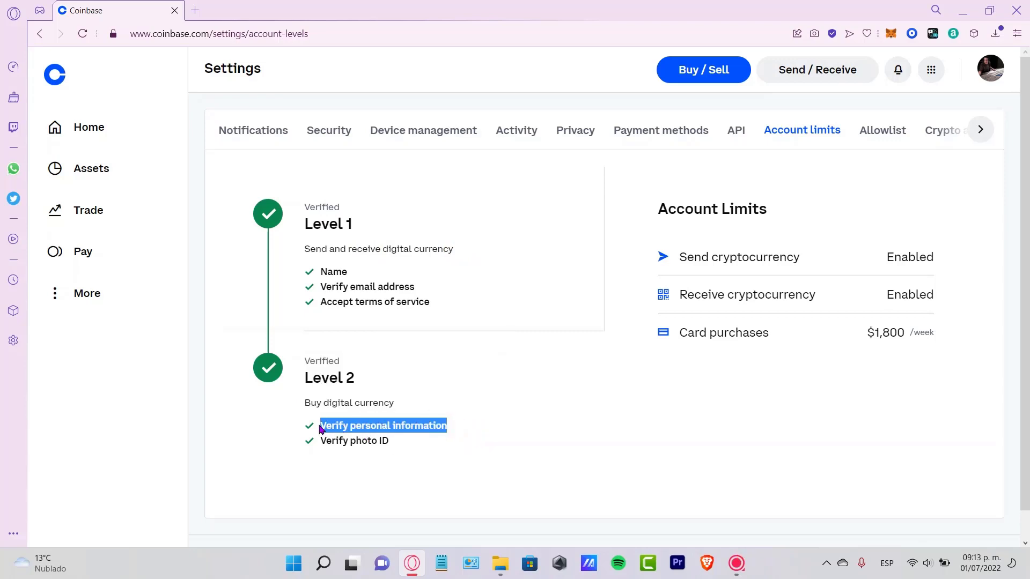
drag(390, 441, 321, 442)
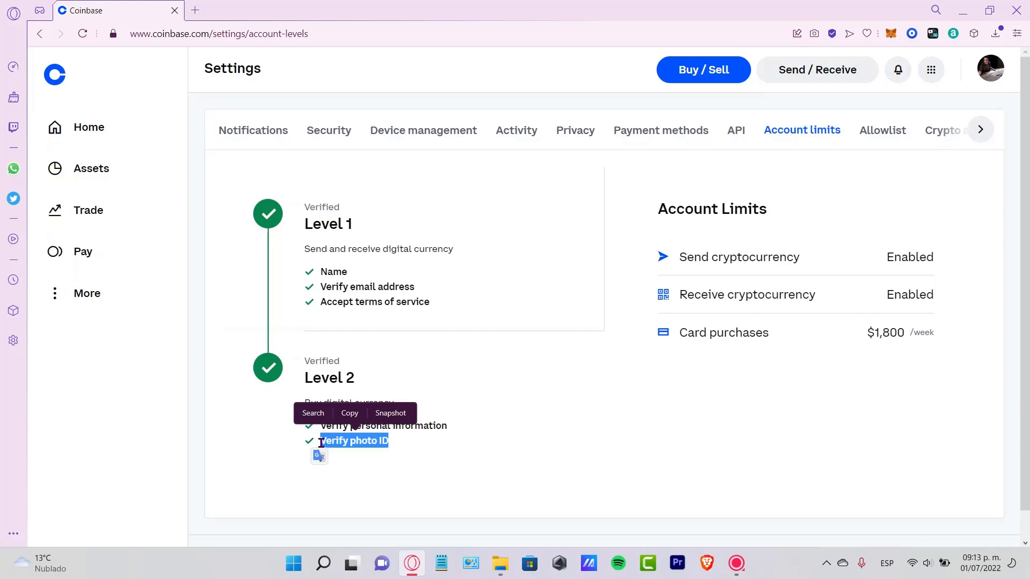